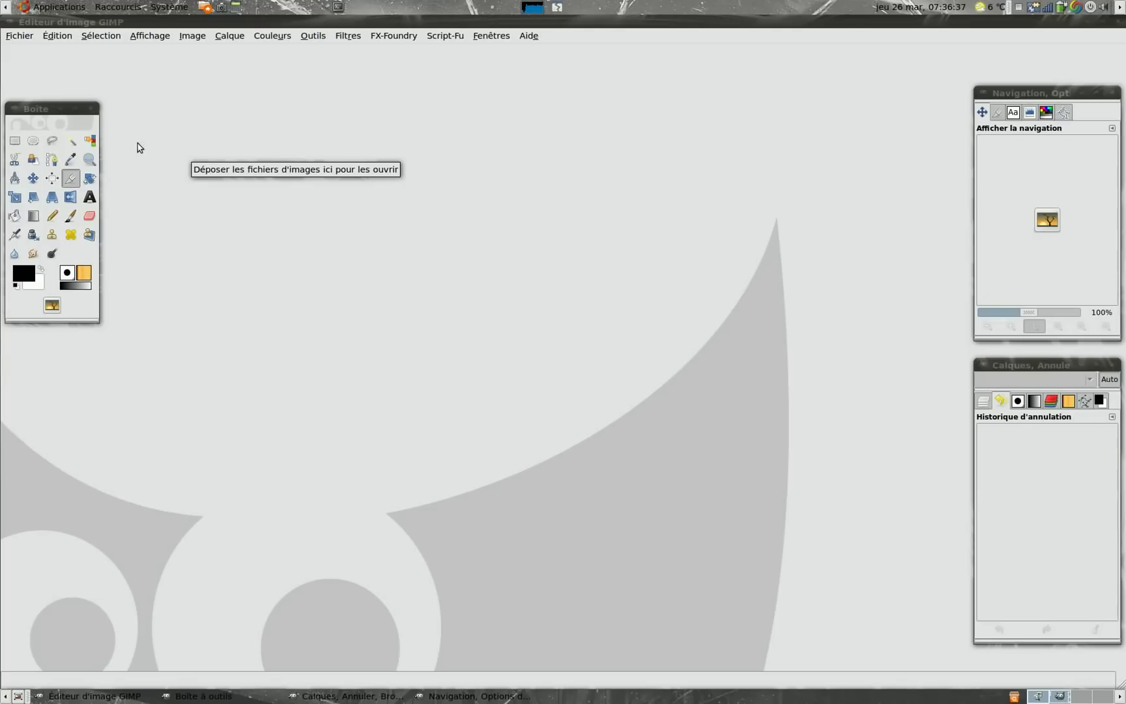
Swap the foreground and background colours and show the tool options for Crop, Paintbrush and finally the Heal tool (Correcteur).
{"action": "left_click", "coordinate": [42, 268]}
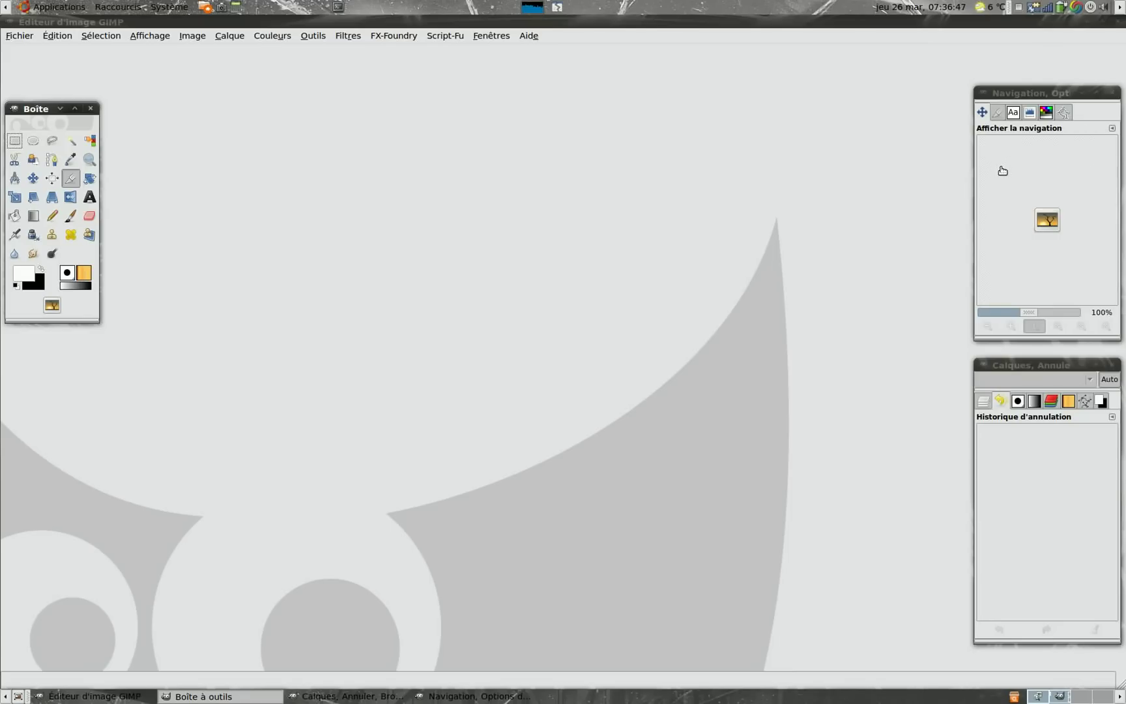
{"action": "left_click", "coordinate": [997, 113]}
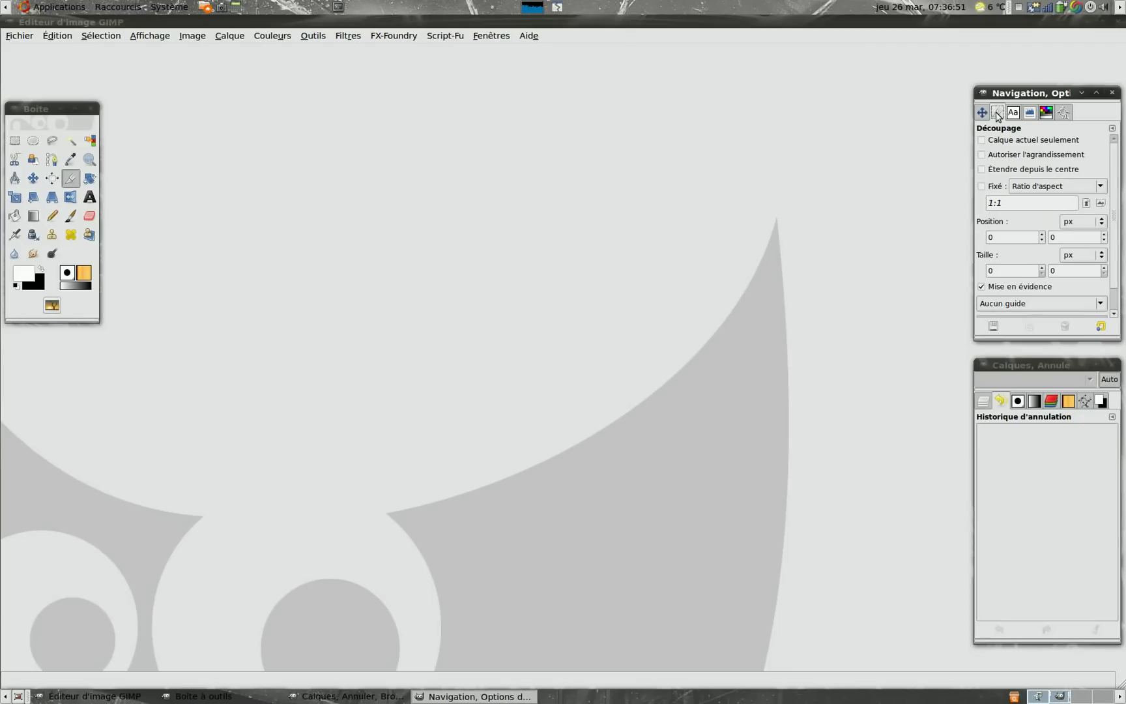
{"action": "left_click", "coordinate": [70, 217]}
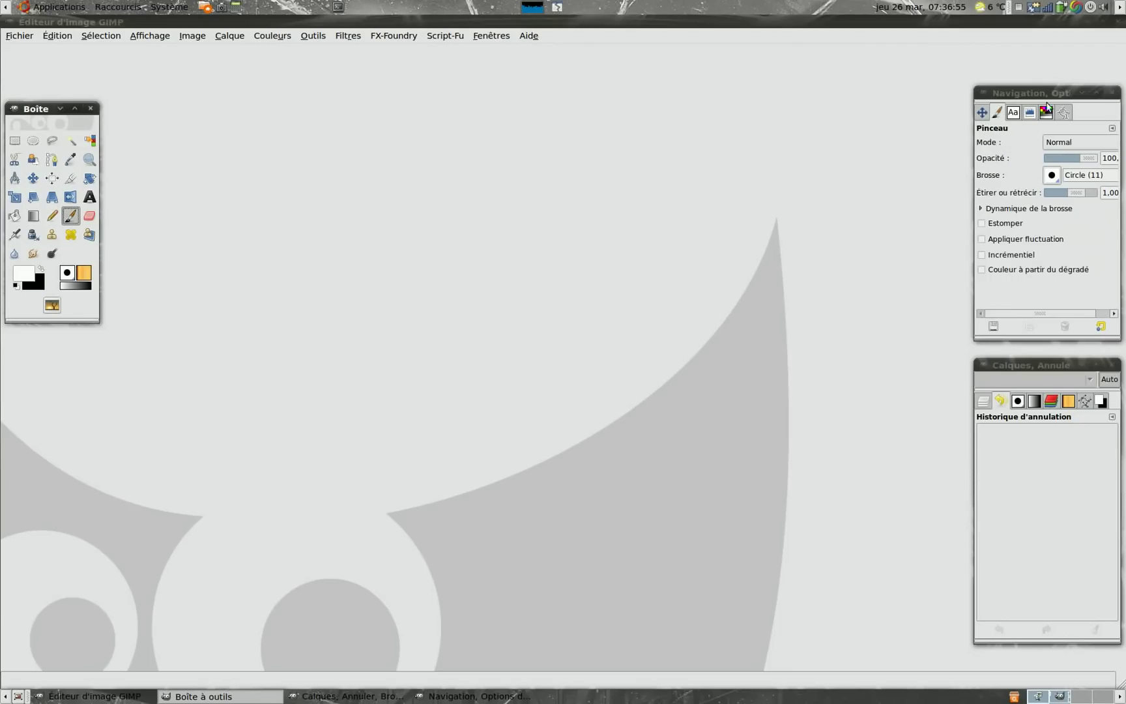
{"action": "left_click", "coordinate": [71, 180]}
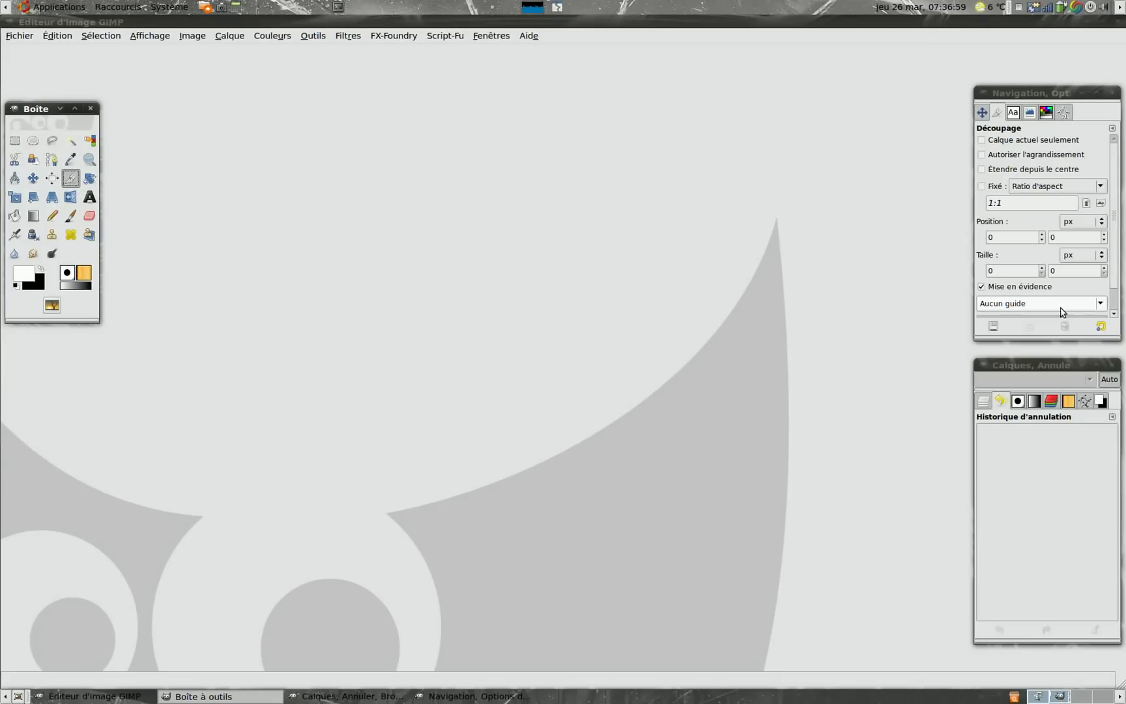
{"action": "left_click", "coordinate": [71, 236]}
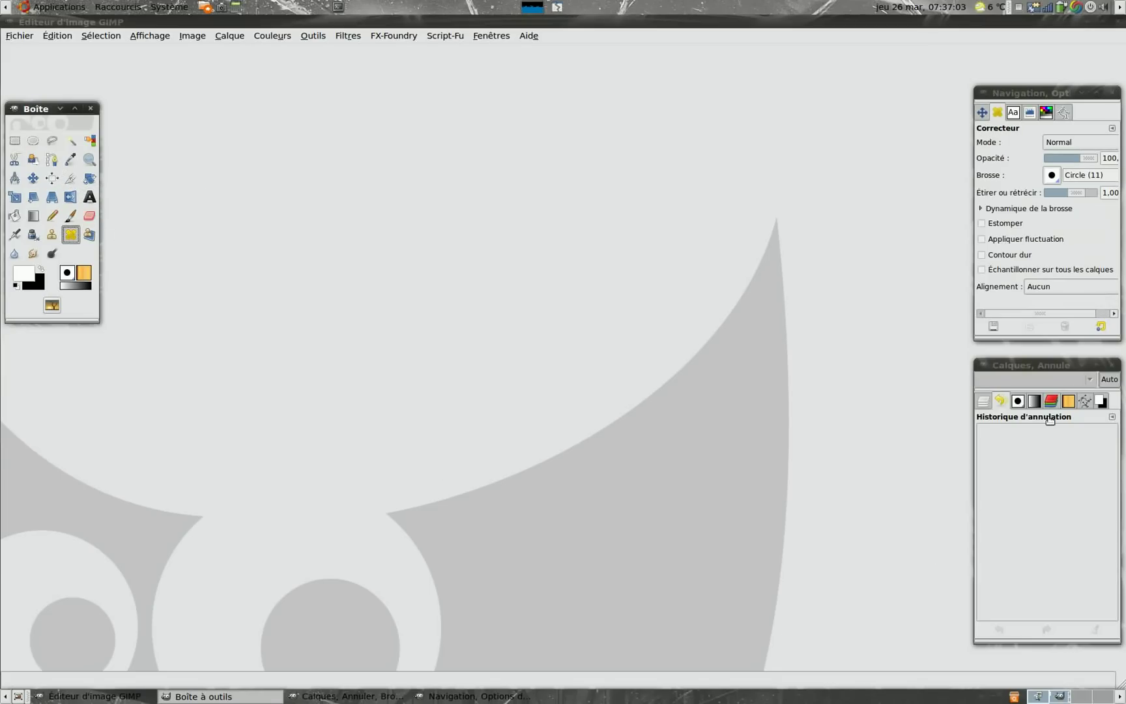
Look through the docked Layers (Calques), Brushes (Brosses), Gradients (Dégradés) and Navigation dialogs.
{"action": "left_click", "coordinate": [983, 403]}
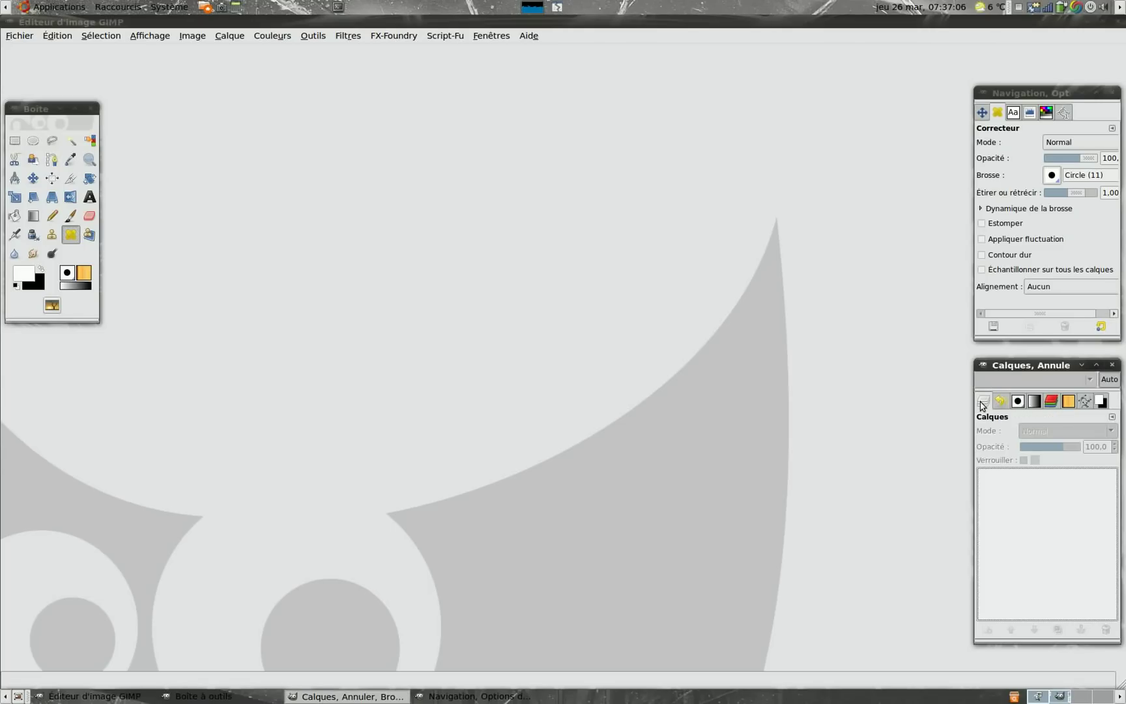
{"action": "left_click", "coordinate": [1018, 402]}
{"action": "left_click", "coordinate": [1035, 402]}
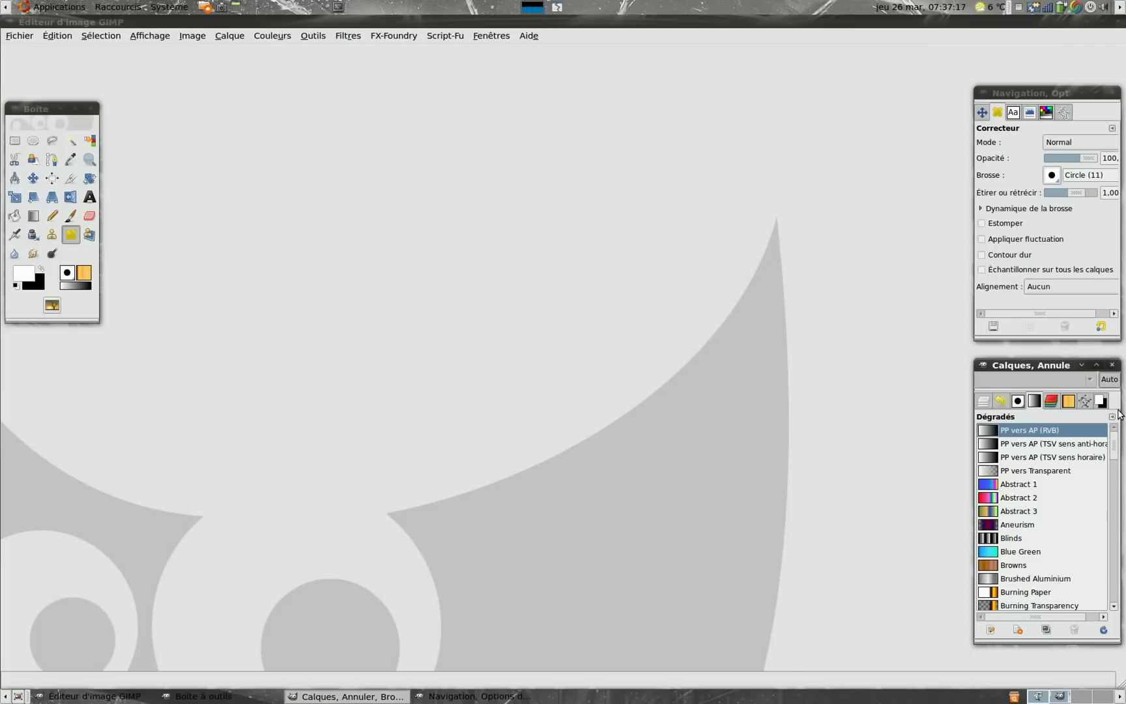
{"action": "left_click", "coordinate": [983, 114]}
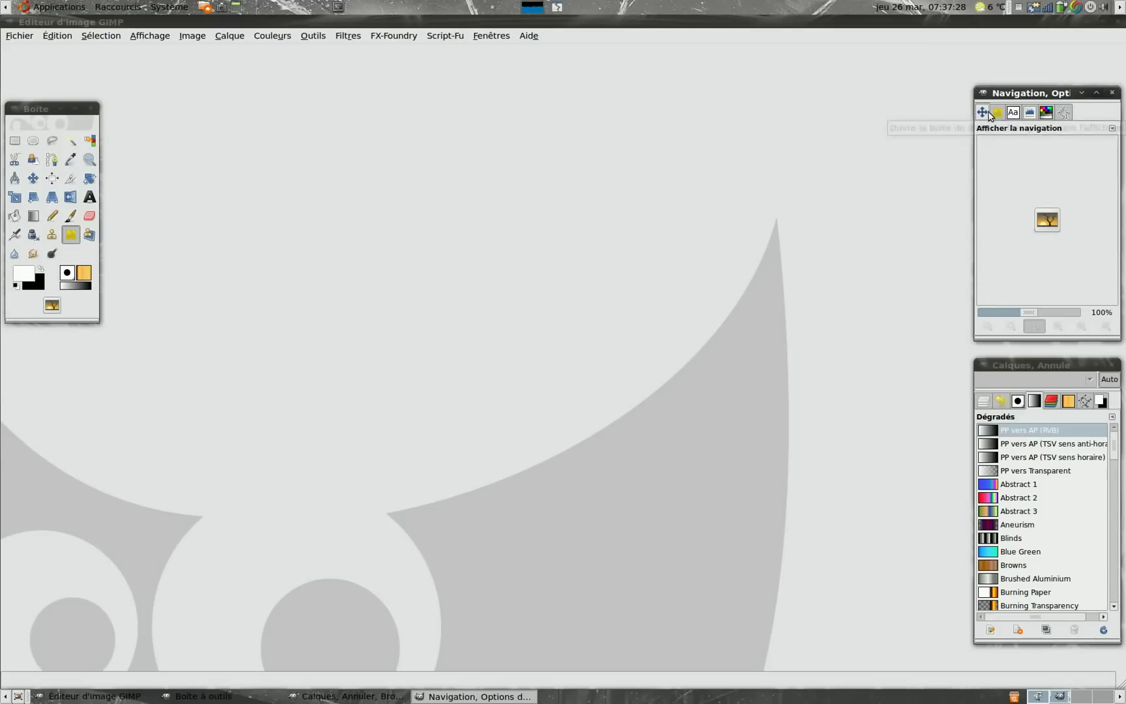
Detach the Fonts (Polices), Palettes and Brushes (Brosses) dialogs from their docks as separate floating windows.
{"action": "left_click", "coordinate": [1013, 112]}
{"action": "left_click_drag", "start_coordinate": [669, 153], "coordinate": [744, 171]}
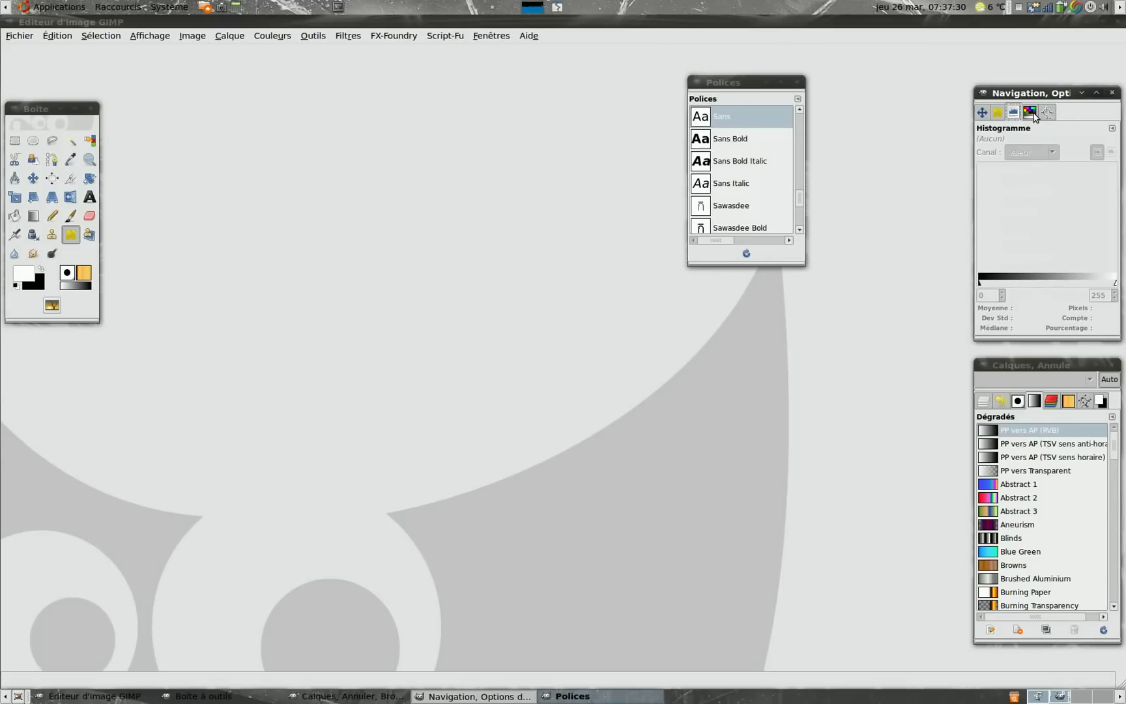
{"action": "left_click_drag", "start_coordinate": [679, 209], "coordinate": [870, 252]}
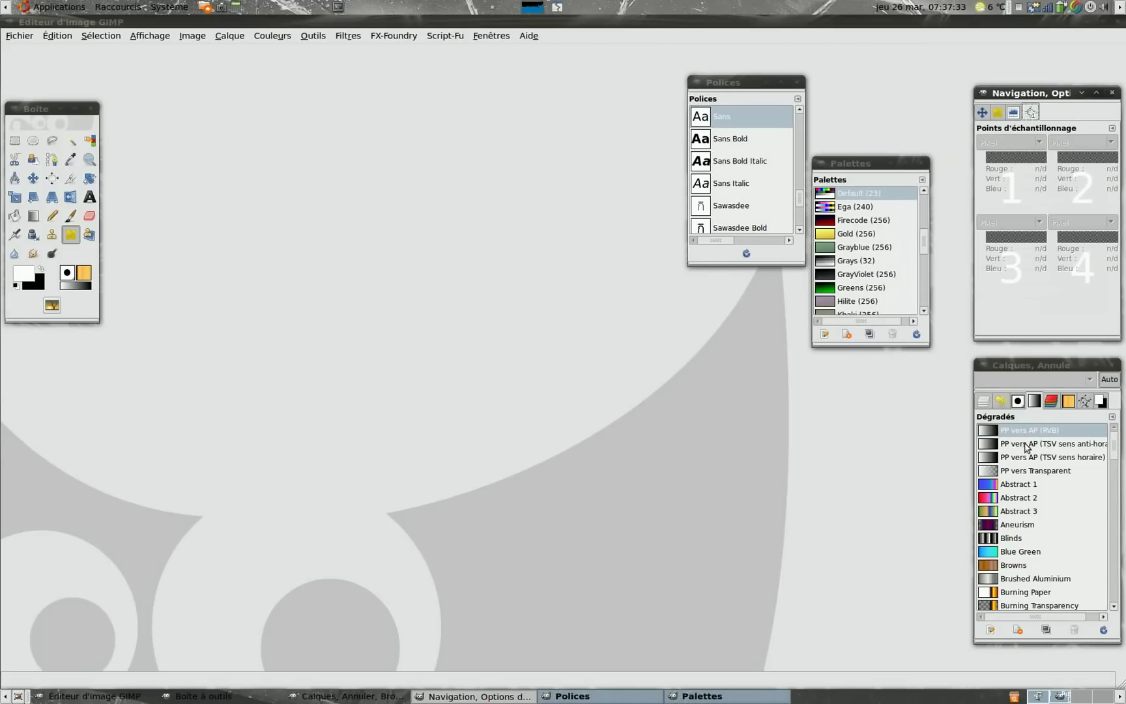
{"action": "mouse_move", "coordinate": [1018, 401]}
{"action": "left_mouse_down"}
{"action": "mouse_move", "coordinate": [447, 414]}
{"action": "mouse_move", "coordinate": [398, 355]}
{"action": "left_mouse_up"}
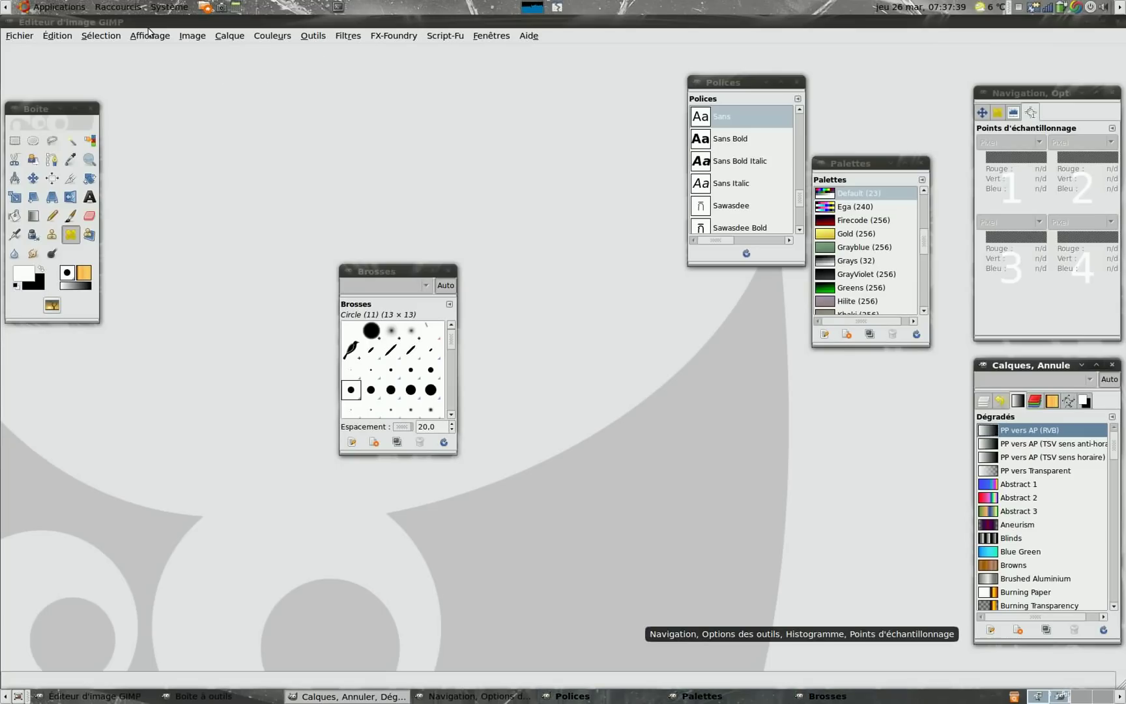
Open the image nuages_n&bl_2.jpg from the Photo folder, moving the Brushes window off the file list.
{"action": "left_click", "coordinate": [18, 37]}
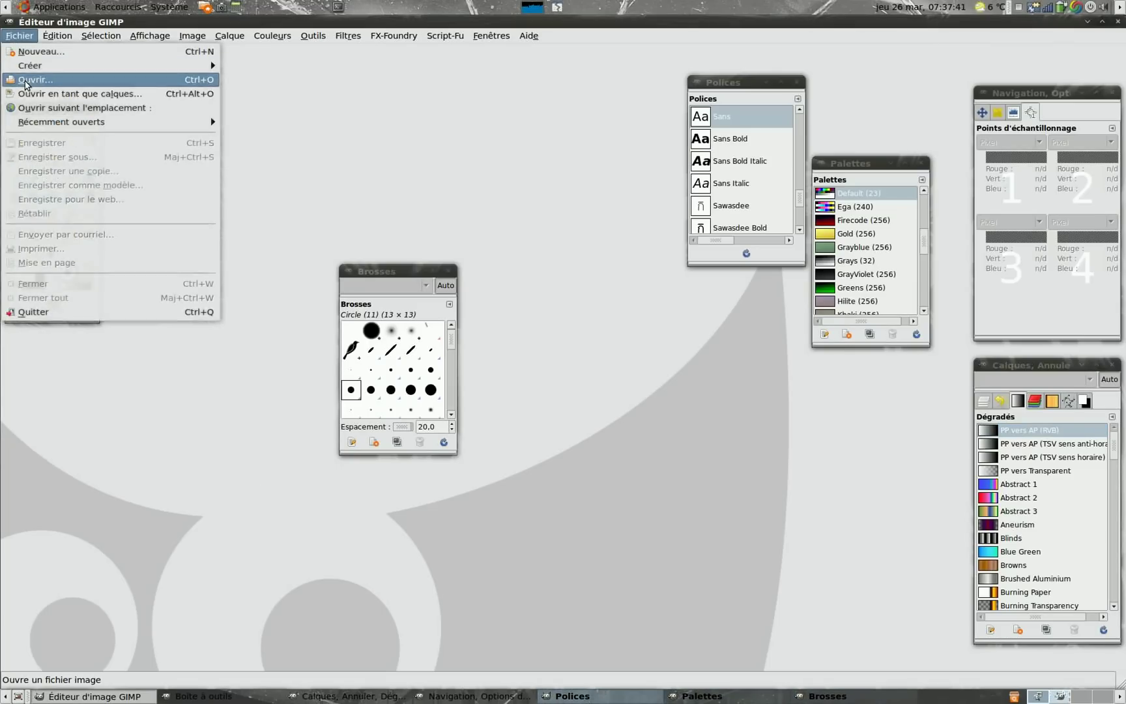
{"action": "left_click", "coordinate": [28, 80]}
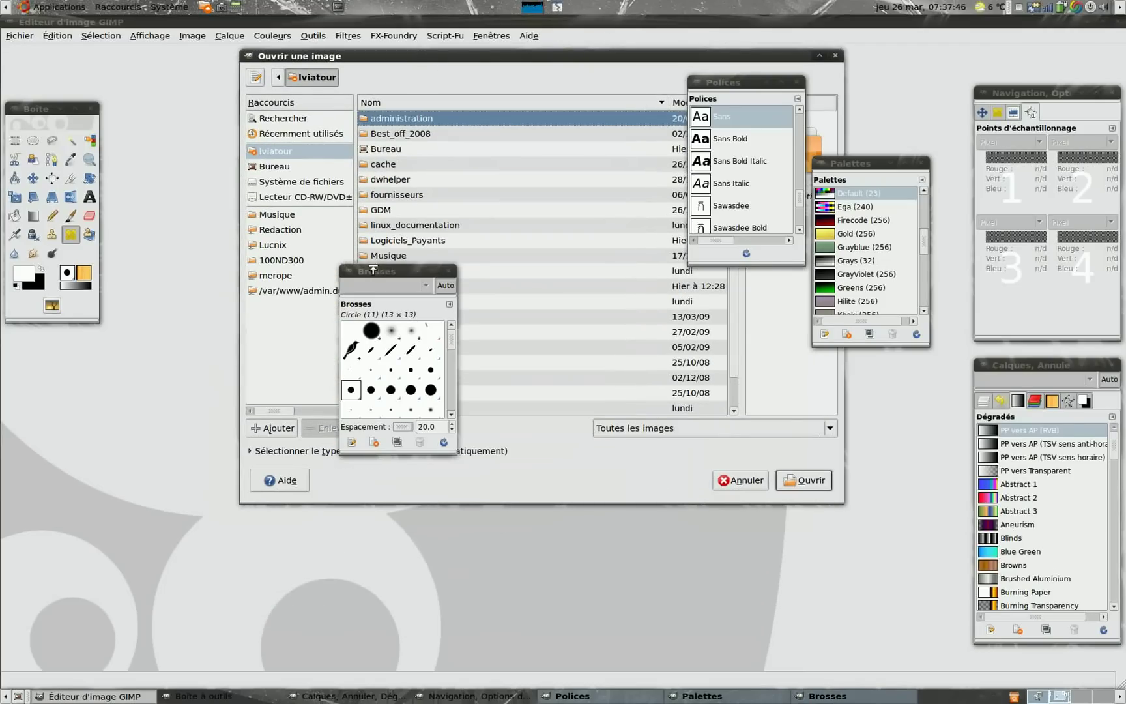
{"action": "left_click_drag", "start_coordinate": [373, 270], "coordinate": [183, 342]}
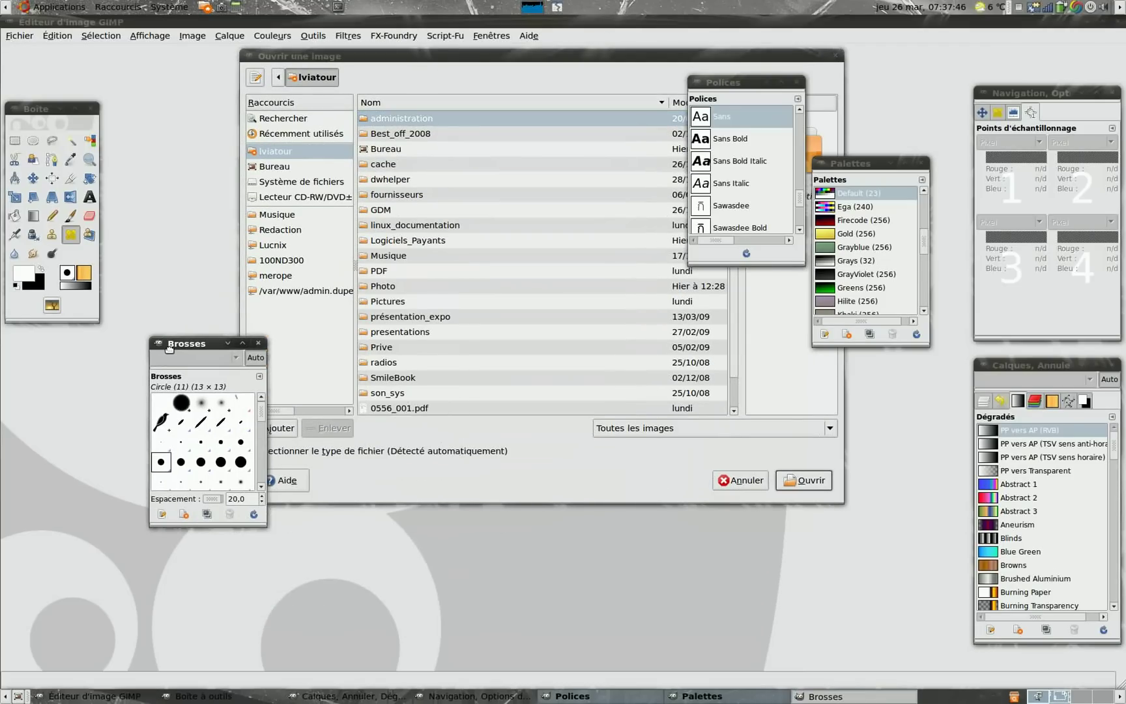
{"action": "double_click", "coordinate": [387, 290]}
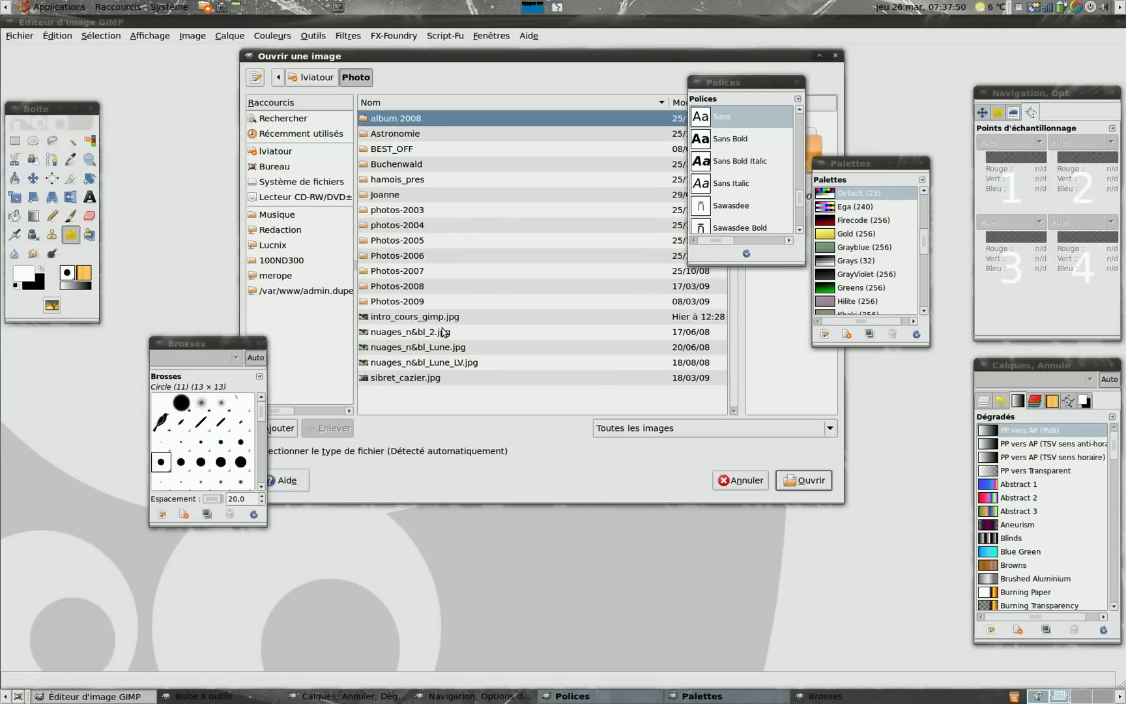
{"action": "left_click", "coordinate": [410, 334]}
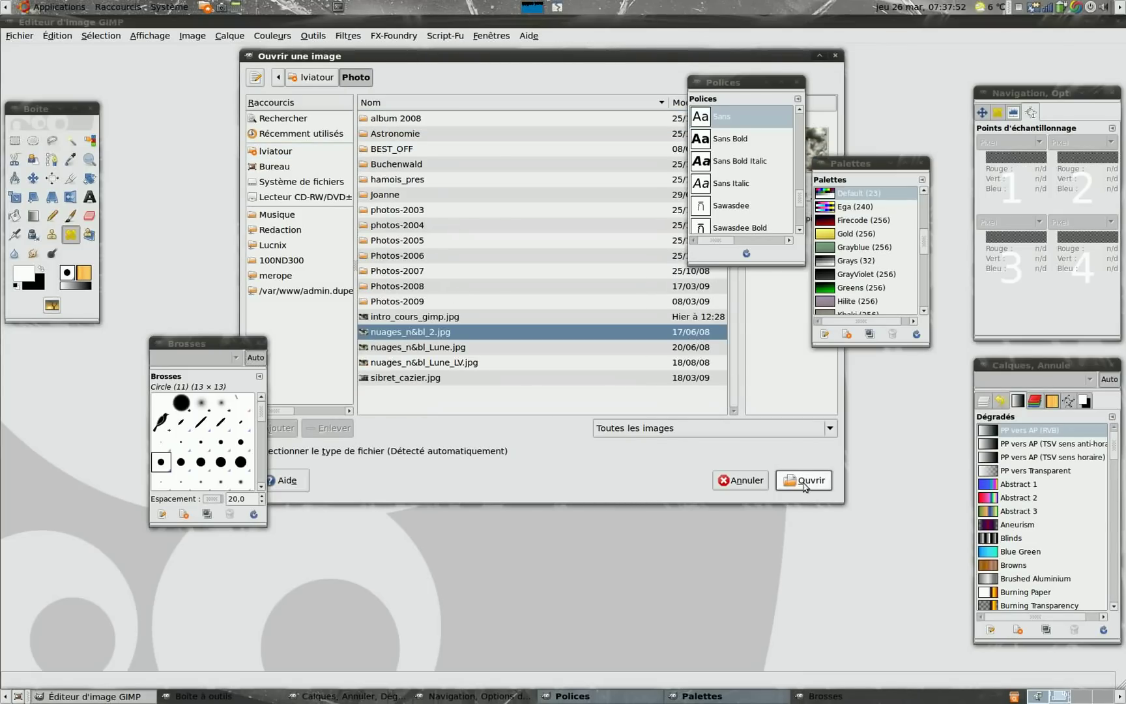
{"action": "left_click", "coordinate": [815, 482]}
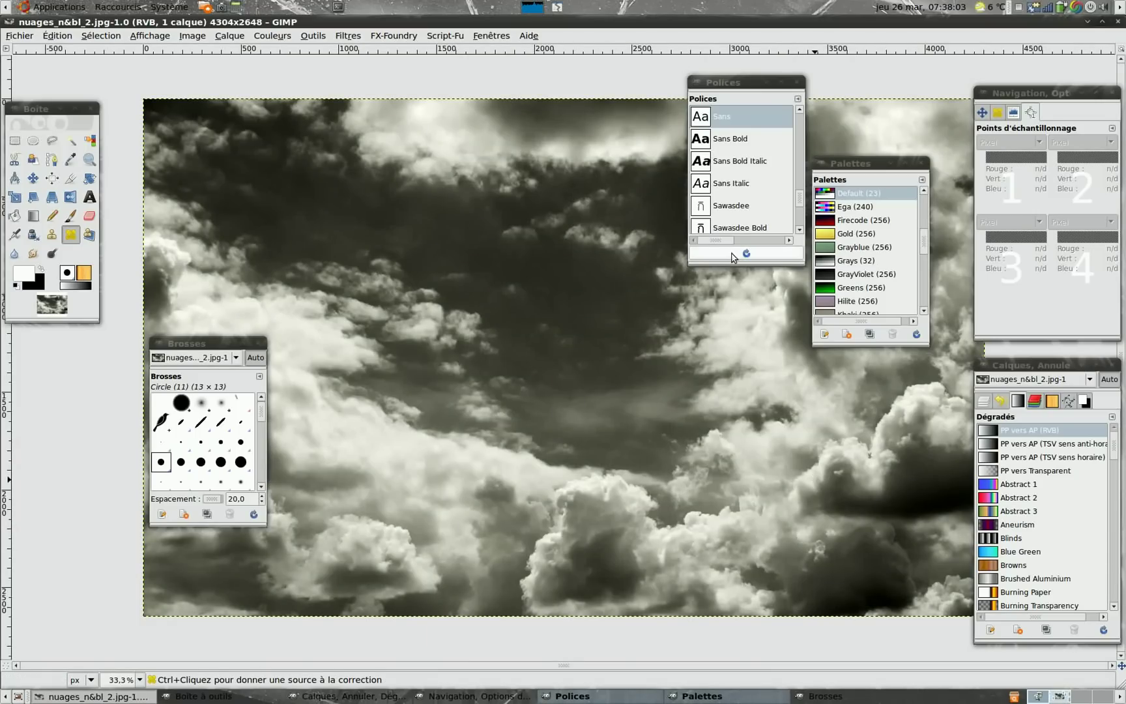
Examine the list of available dockable dialogs (Fenêtres ancrables) and close it without choosing any.
{"action": "left_click", "coordinate": [492, 36]}
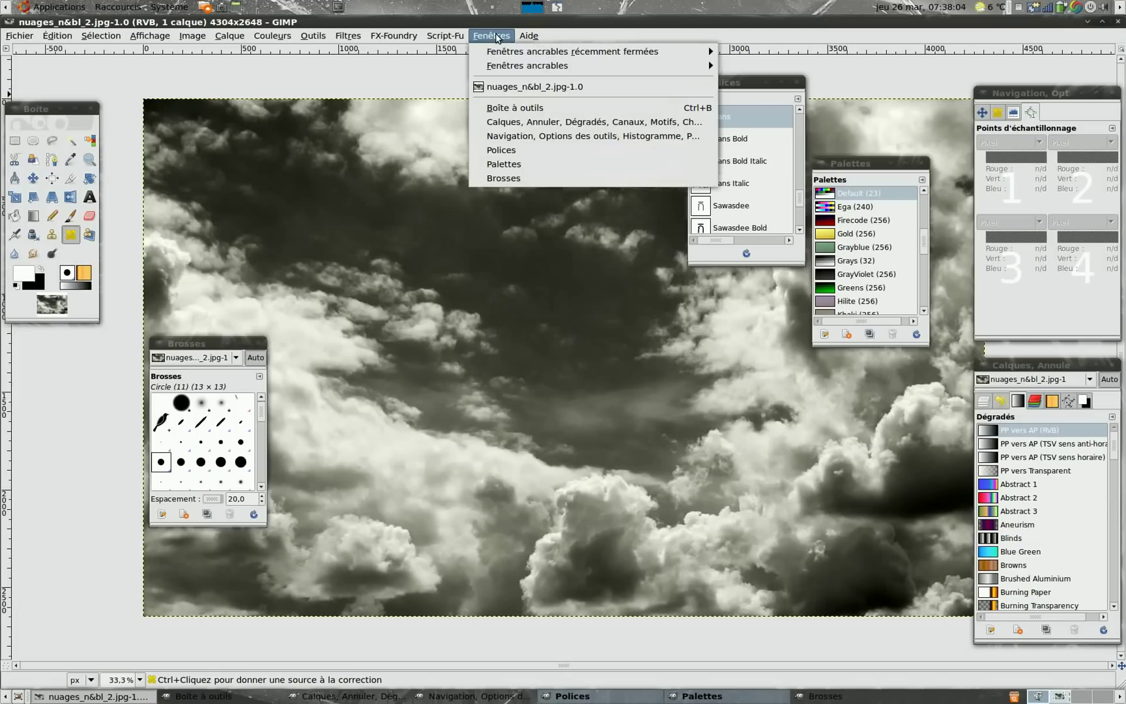
{"action": "mouse_move", "coordinate": [502, 67]}
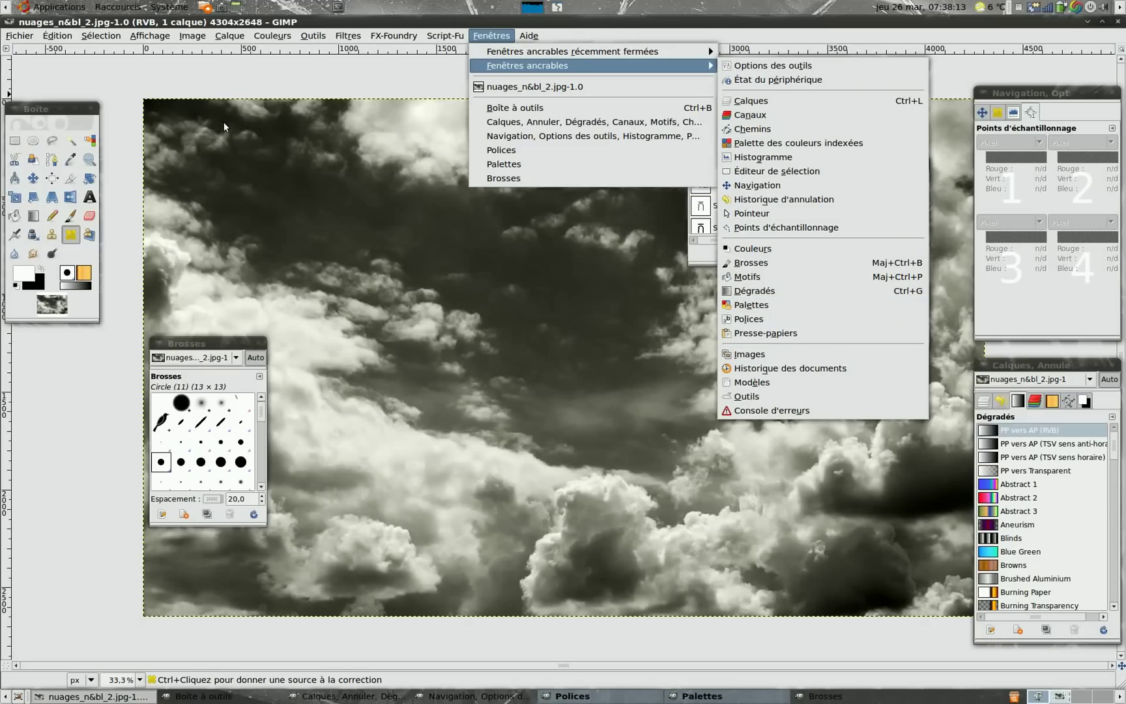
{"action": "key", "text": "Escape"}
{"action": "key", "text": "Escape"}
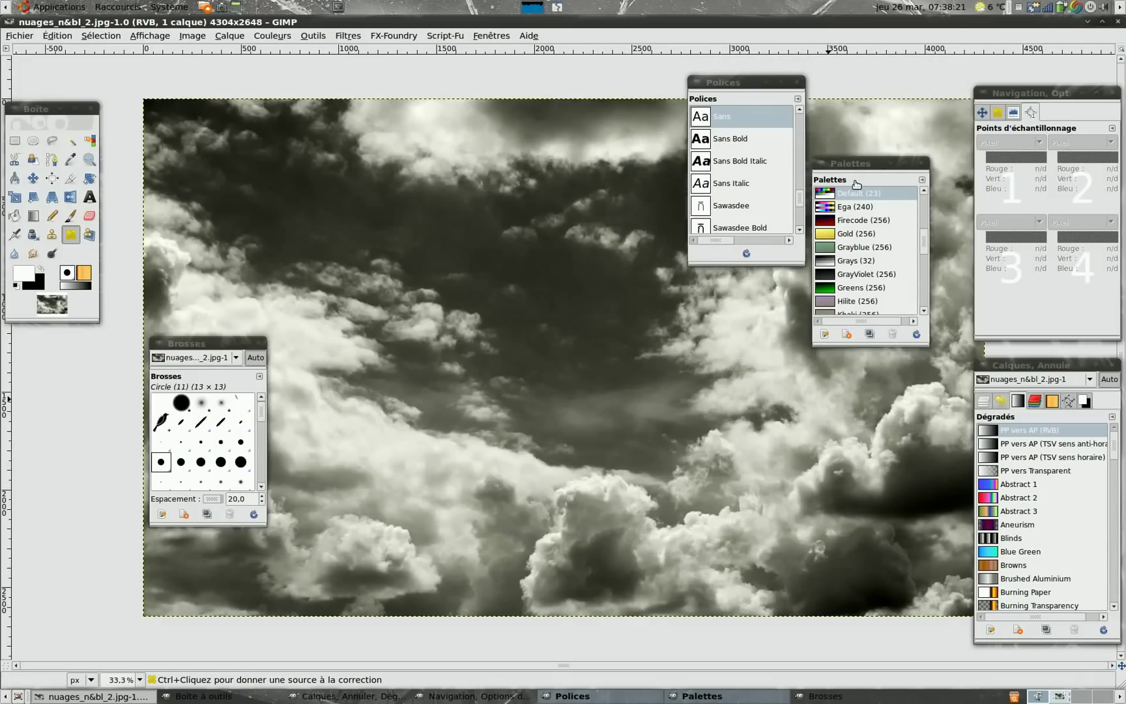
Reposition the floating Palettes dialog beside the Fonts dialog and the Brushes dialog below Palettes.
{"action": "left_click_drag", "start_coordinate": [843, 183], "coordinate": [880, 150]}
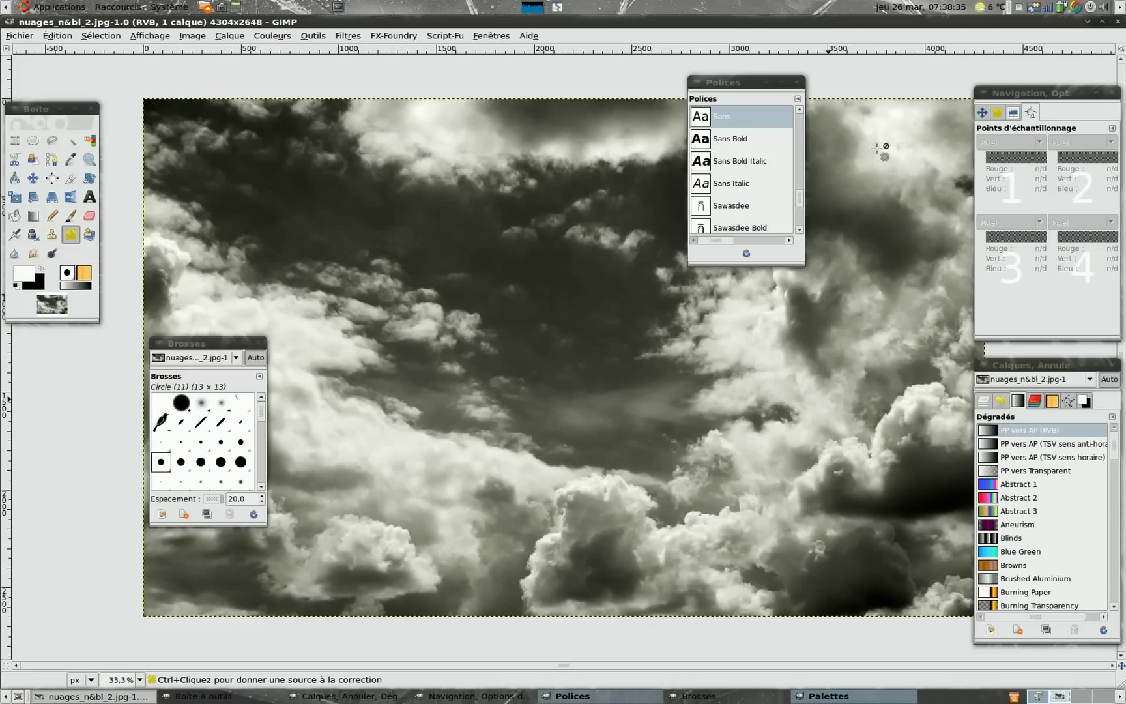
{"action": "left_click", "coordinate": [206, 358]}
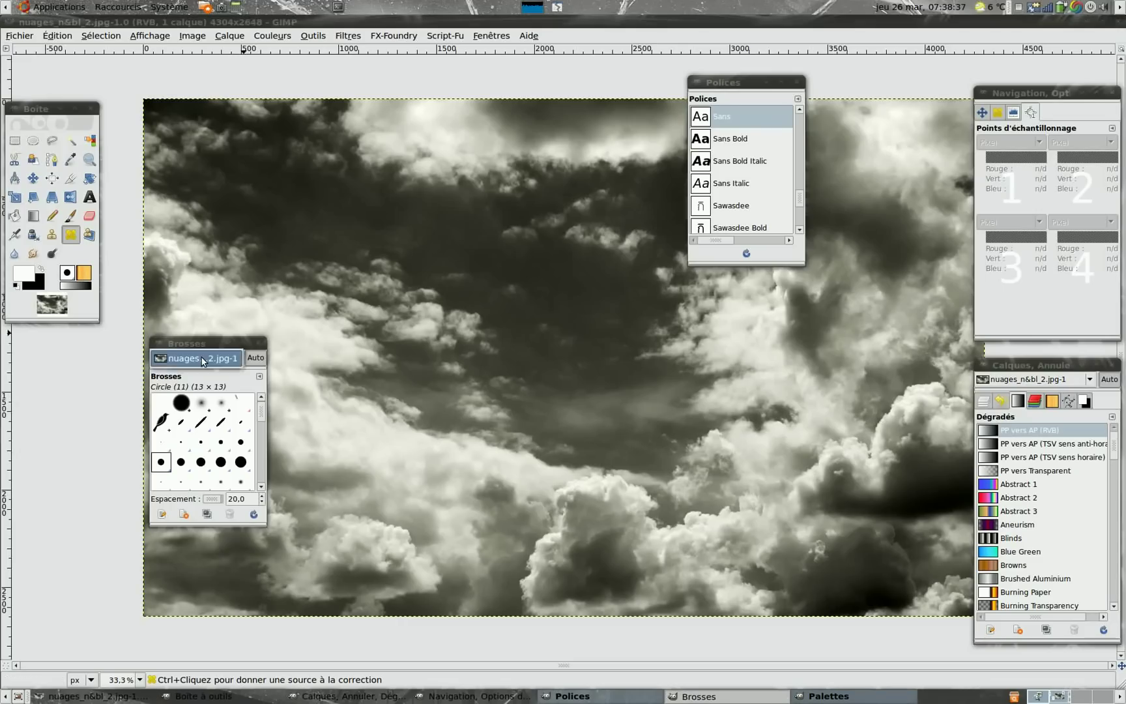
{"action": "key", "text": "Escape"}
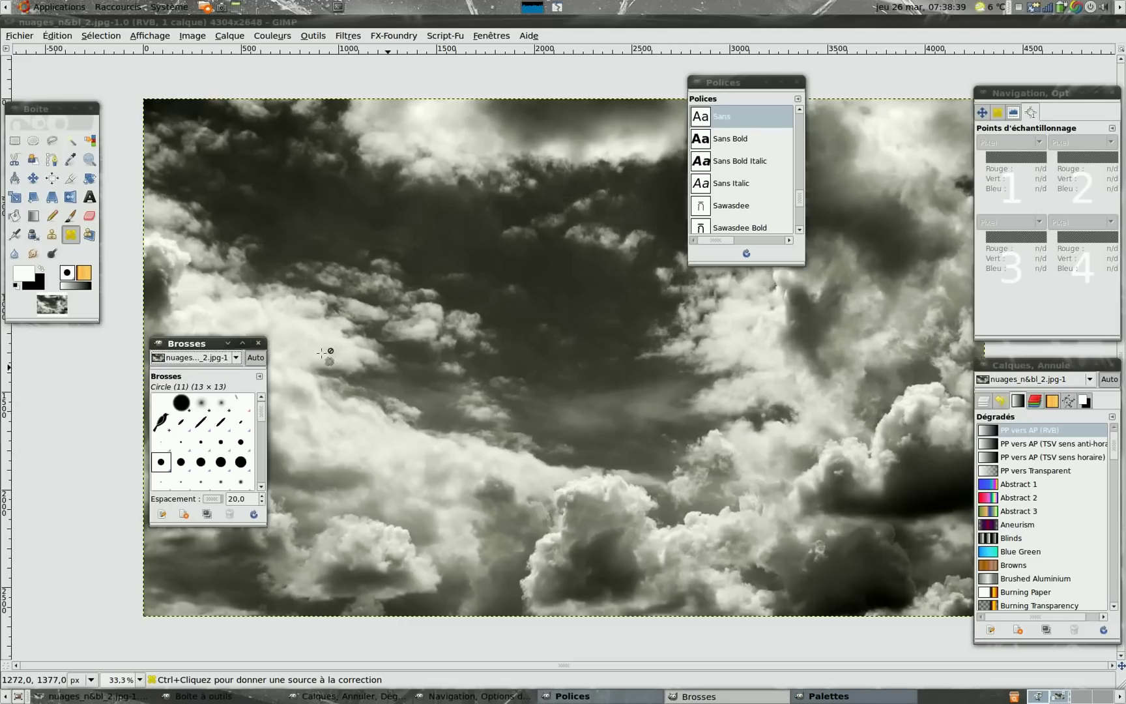
{"action": "left_click_drag", "start_coordinate": [175, 378], "coordinate": [840, 383]}
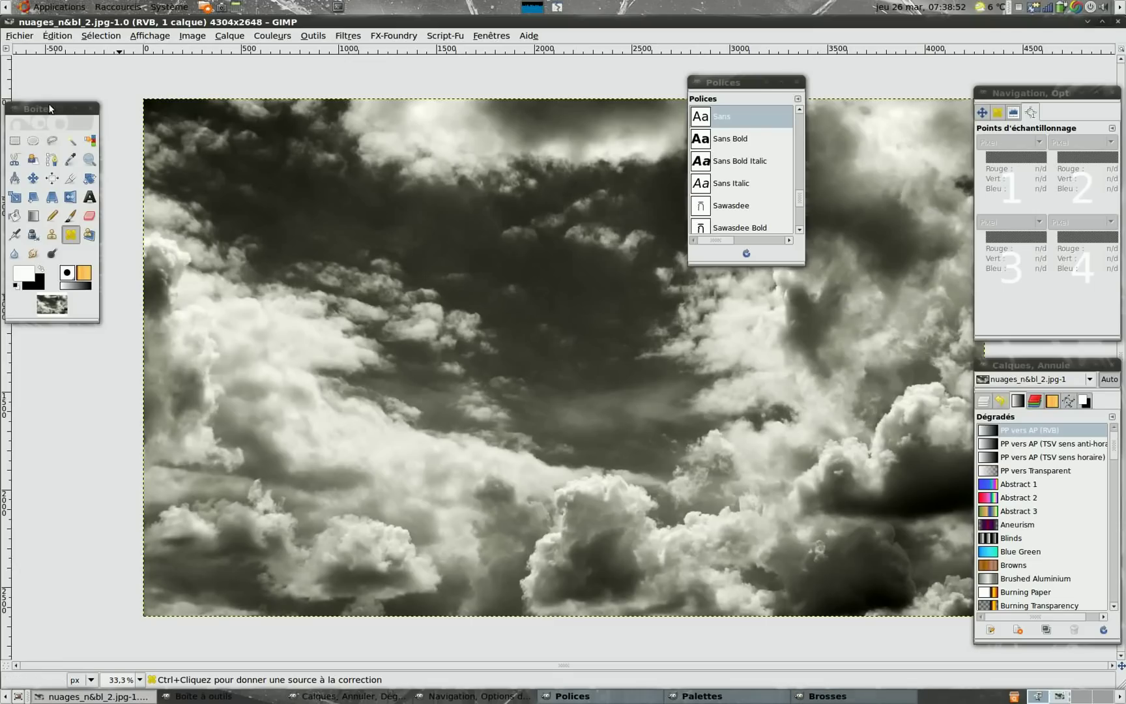
Shift the toolbox slightly and resize it to show eight tool icons per row.
{"action": "mouse_move", "coordinate": [52, 110]}
{"action": "left_mouse_down"}
{"action": "mouse_move", "coordinate": [65, 79]}
{"action": "mouse_move", "coordinate": [71, 108]}
{"action": "left_mouse_up"}
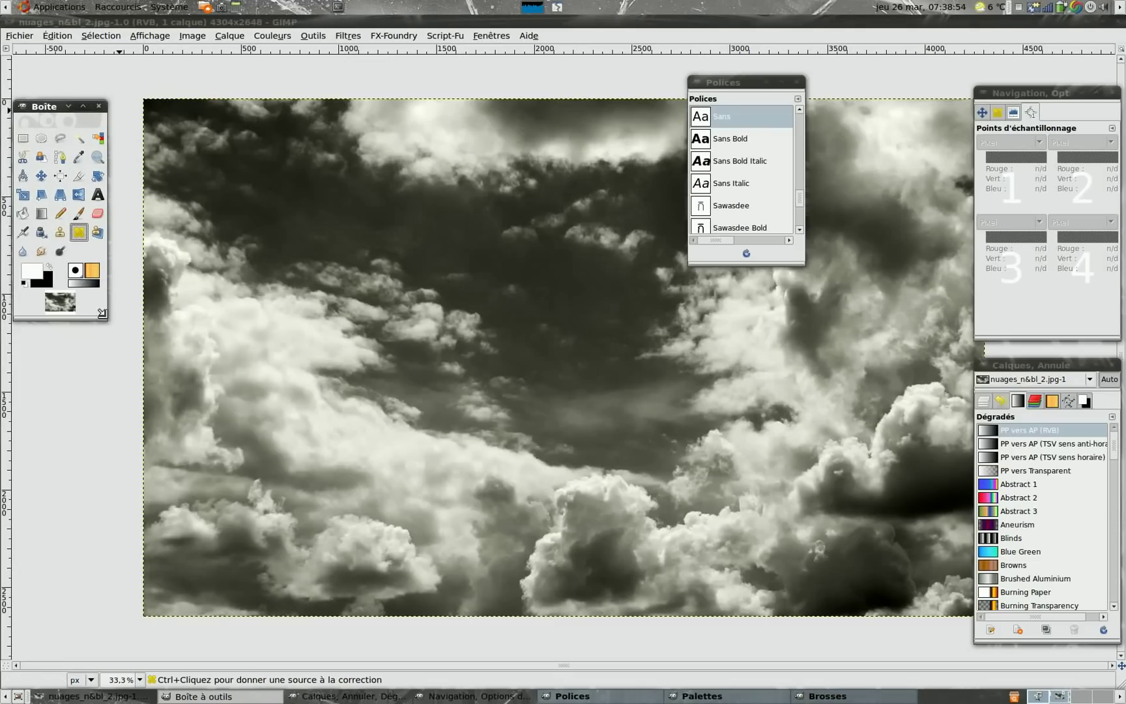
{"action": "mouse_move", "coordinate": [189, 398]}
{"action": "left_mouse_down"}
{"action": "mouse_move", "coordinate": [204, 397]}
{"action": "mouse_move", "coordinate": [182, 386]}
{"action": "left_mouse_up"}
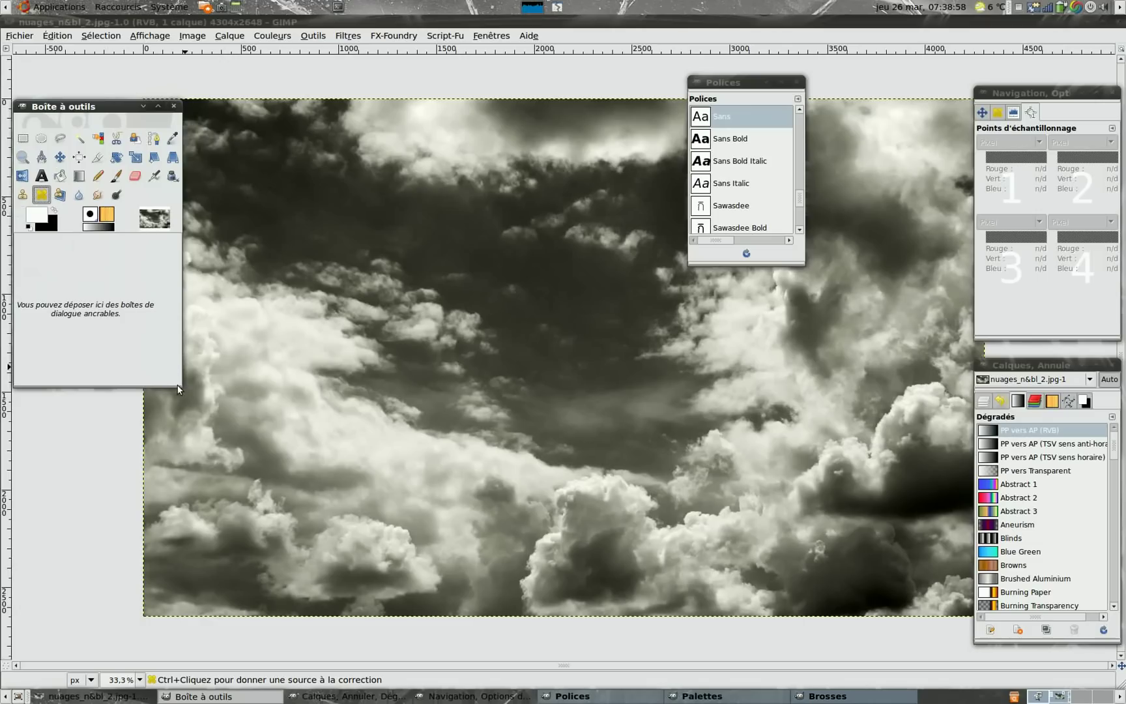
{"action": "left_click_drag", "start_coordinate": [181, 385], "coordinate": [163, 293]}
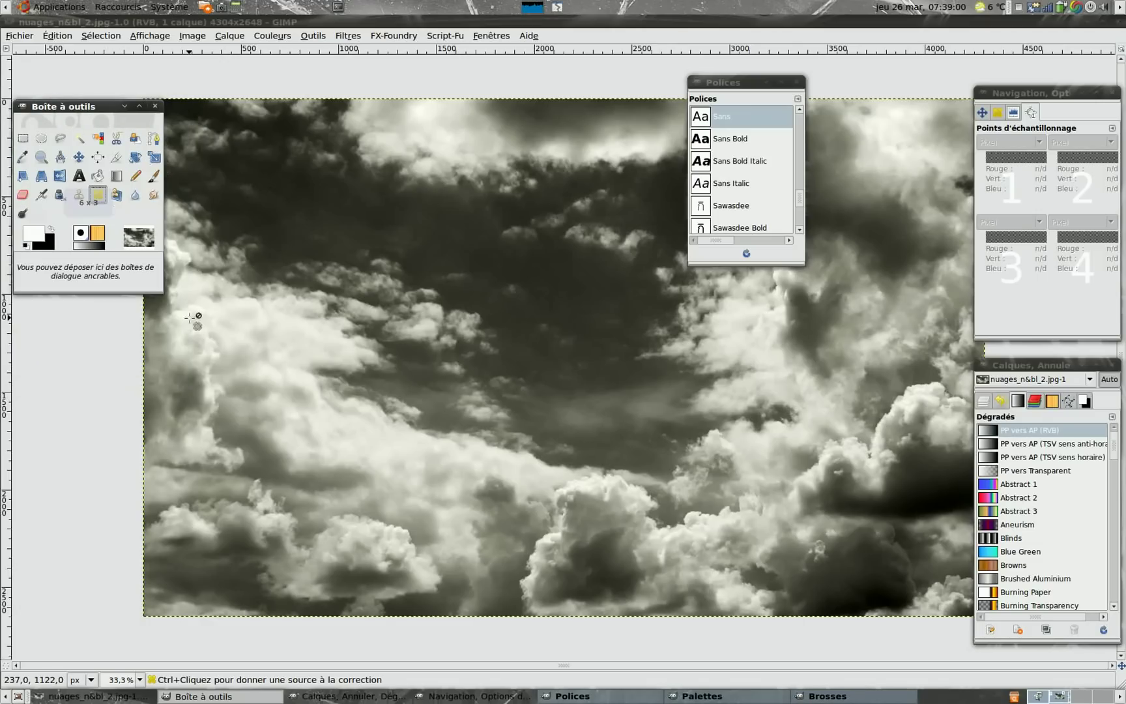
Review the window management preferences (Gestion des fenêtres), including saving window positions, and leave them without applying changes.
{"action": "left_click", "coordinate": [59, 35]}
{"action": "left_click", "coordinate": [82, 312]}
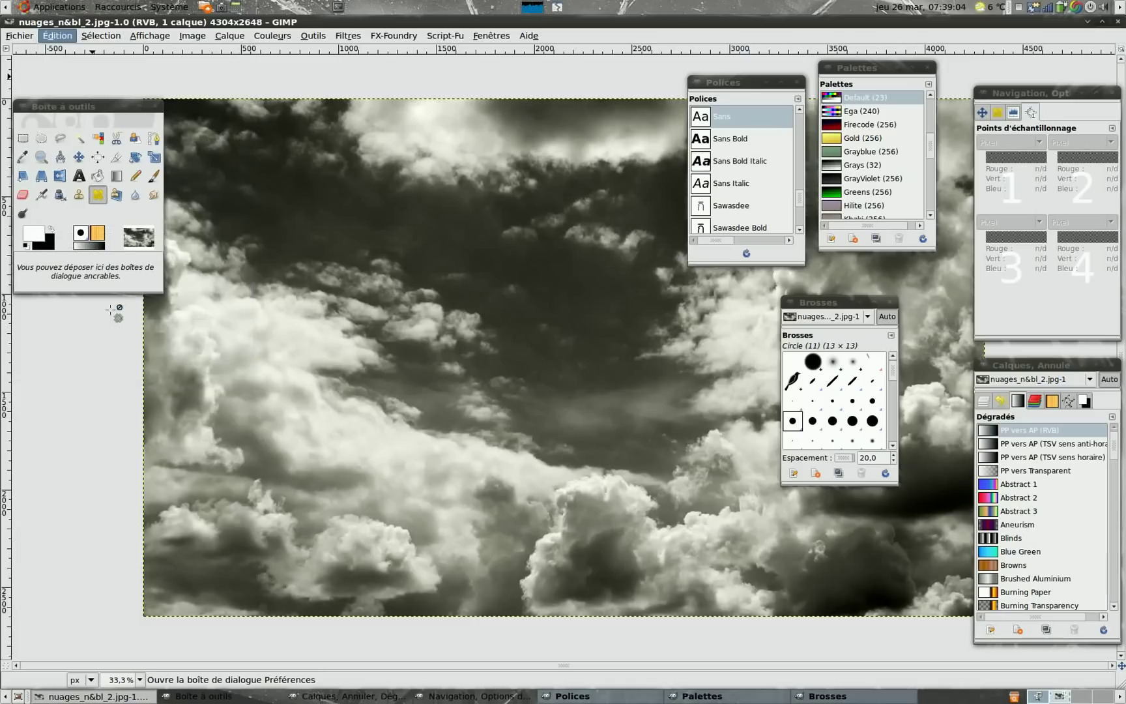
{"action": "left_click", "coordinate": [320, 530]}
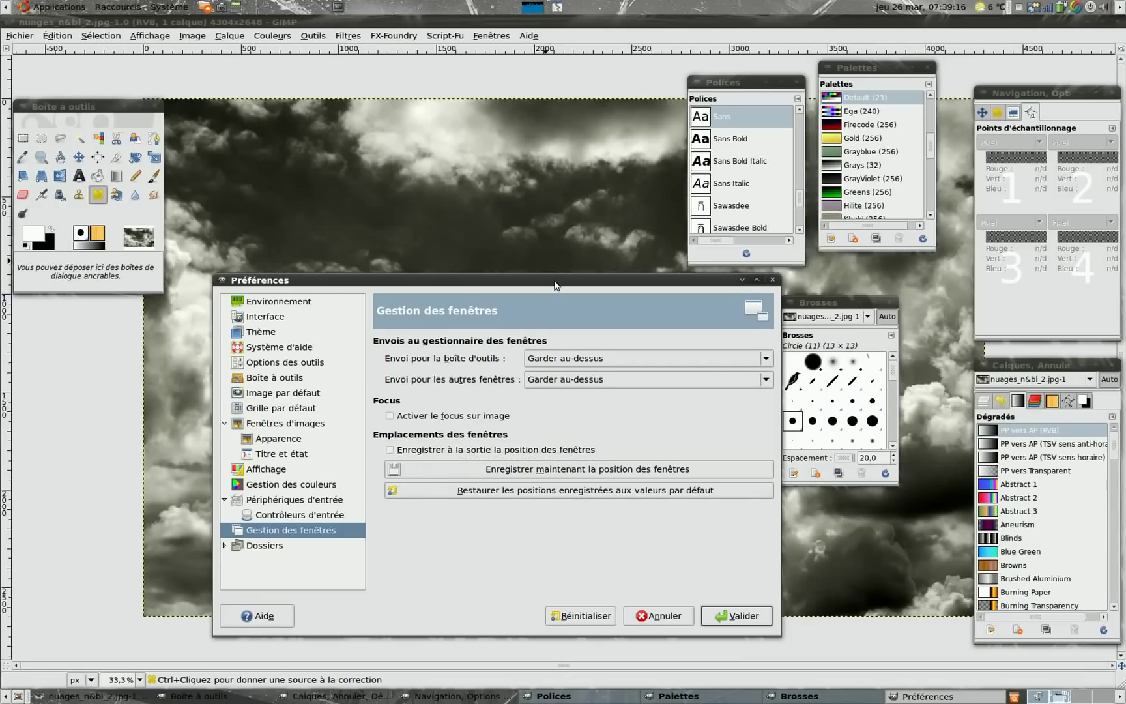
{"action": "left_click_drag", "start_coordinate": [557, 285], "coordinate": [484, 260]}
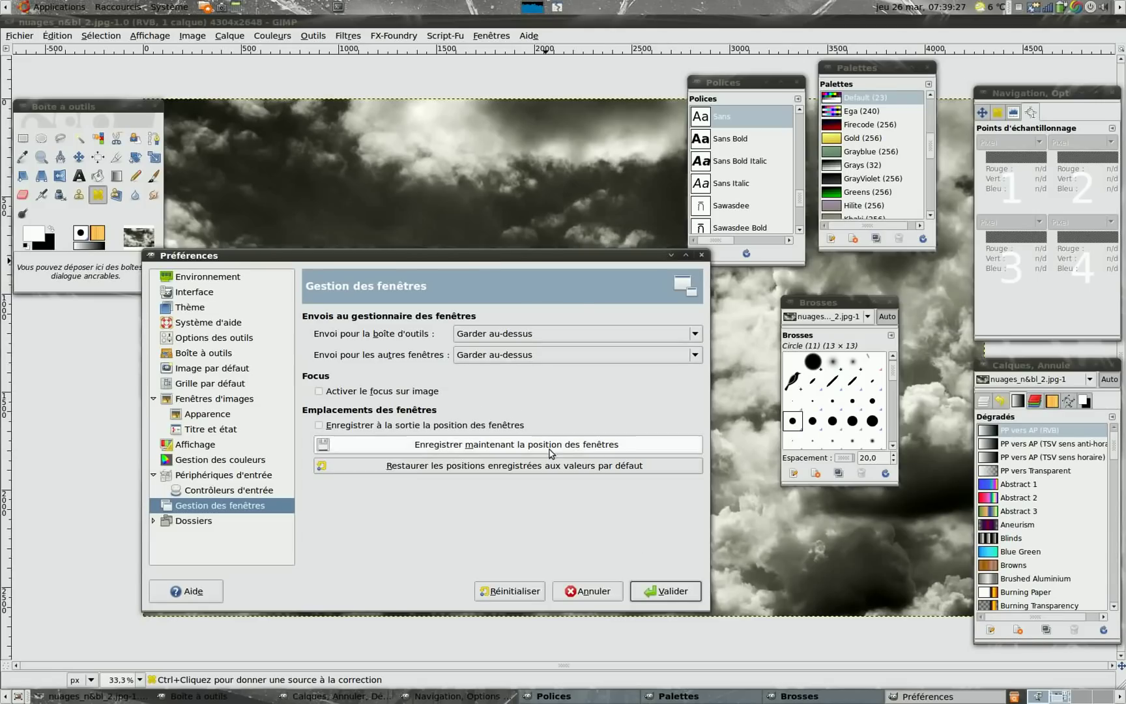
{"action": "left_click", "coordinate": [596, 592]}
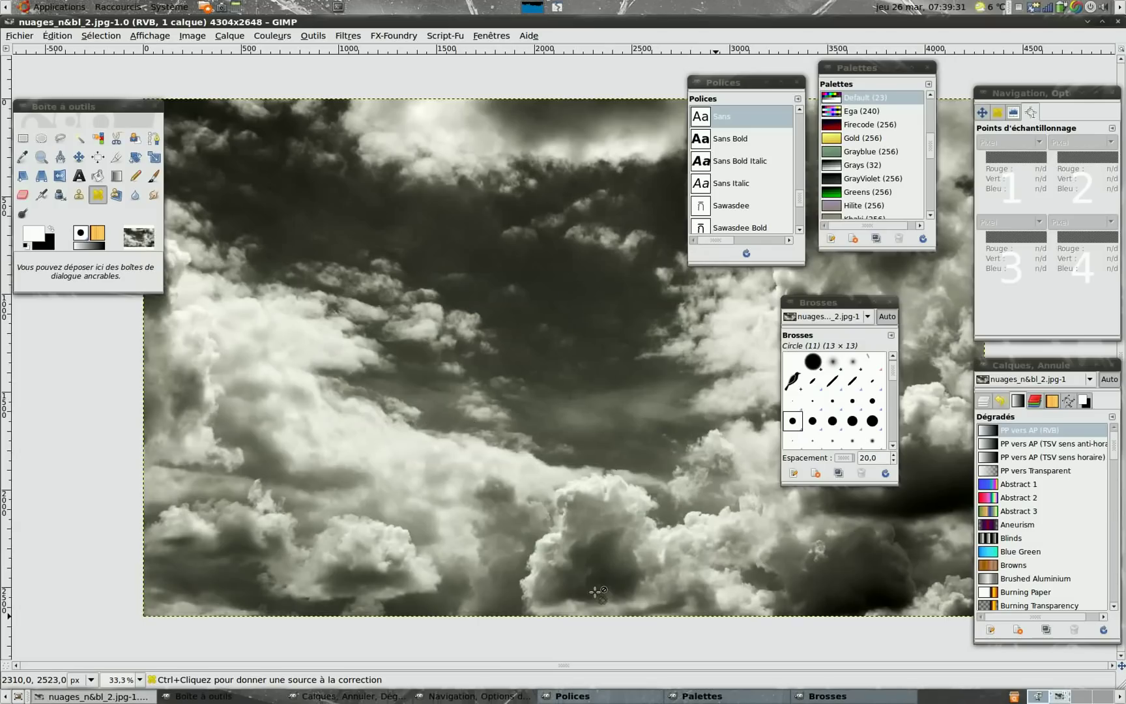